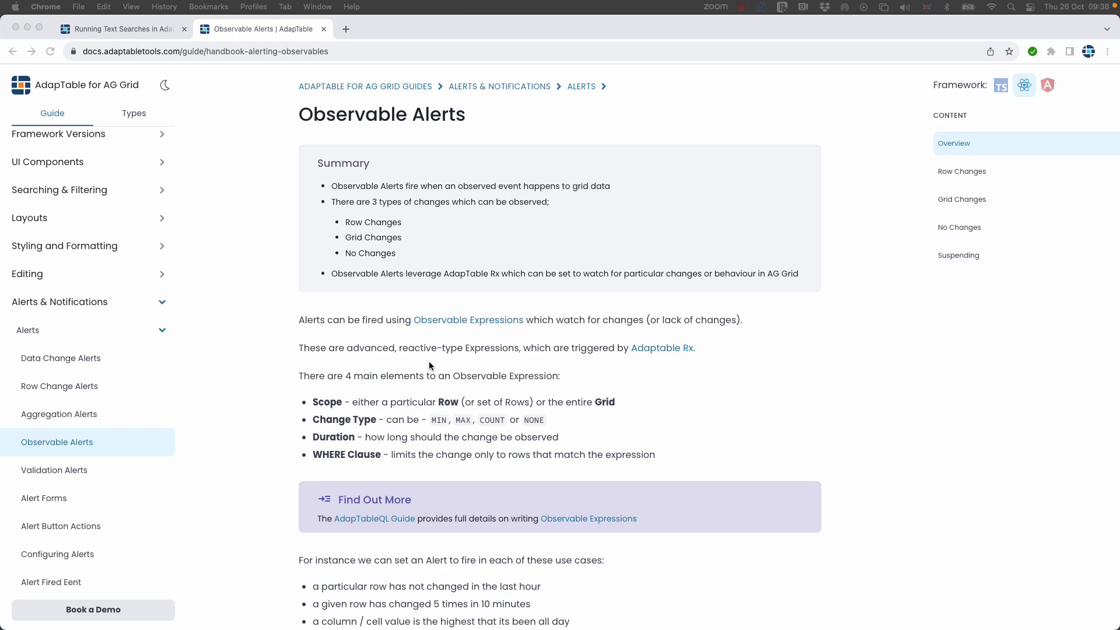
{"action": "scroll", "coordinate": [412, 363], "scroll_direction": "down", "scroll_amount": 8}
{"action": "scroll", "coordinate": [412, 362], "scroll_direction": "up", "scroll_amount": 6}
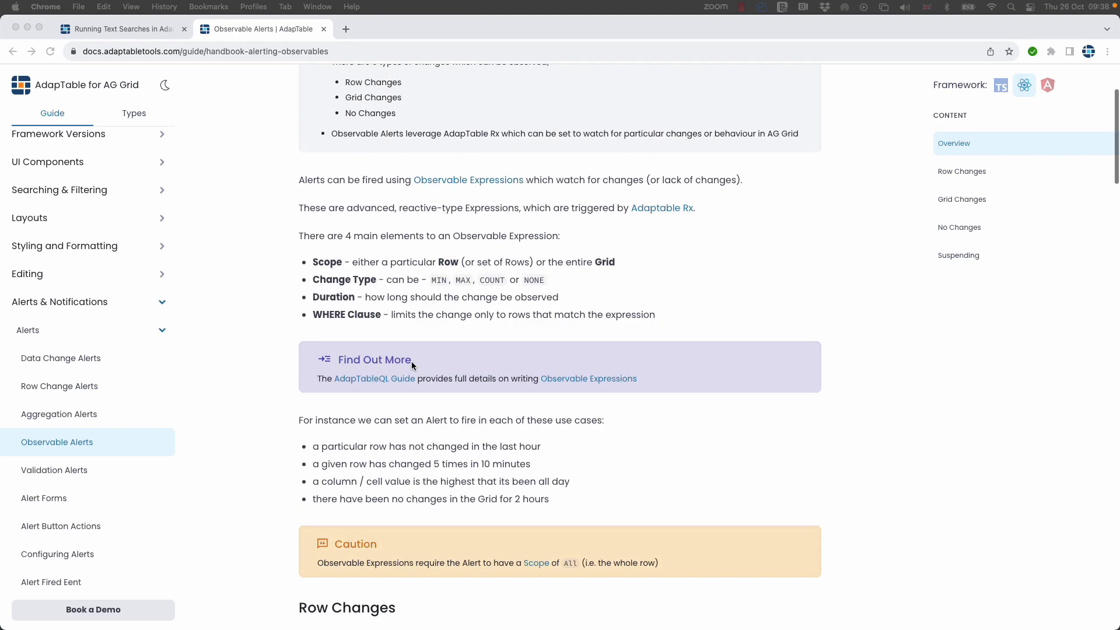
Step: In the Basic Quick Search demo grid, start a new alert definition with the Observable alert type
{"action": "left_click", "coordinate": [96, 29]}
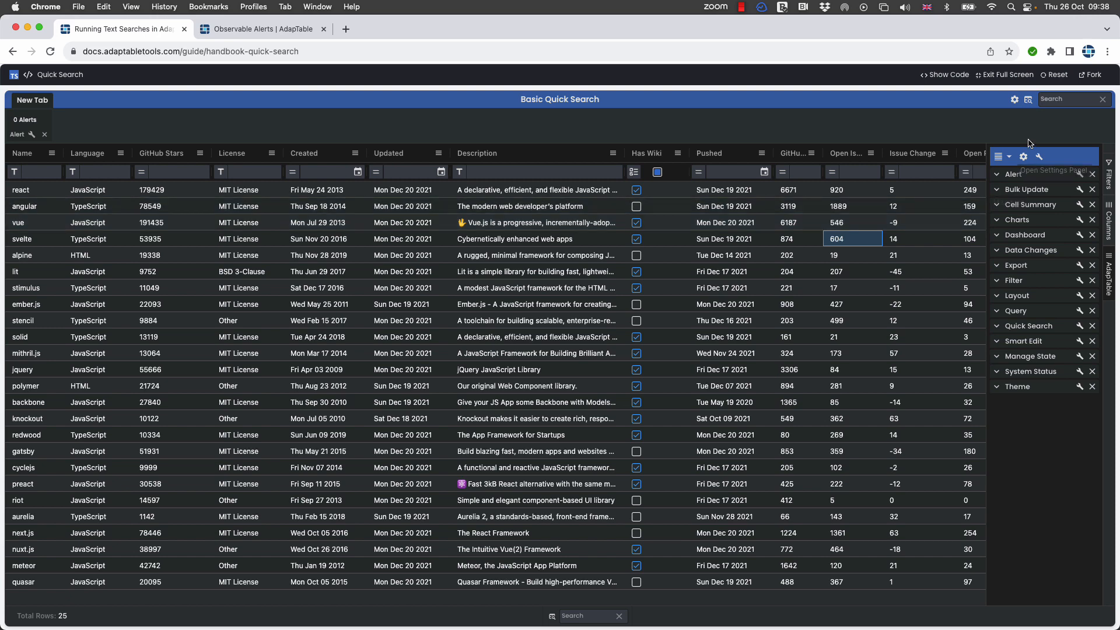
{"action": "left_click", "coordinate": [1016, 101]}
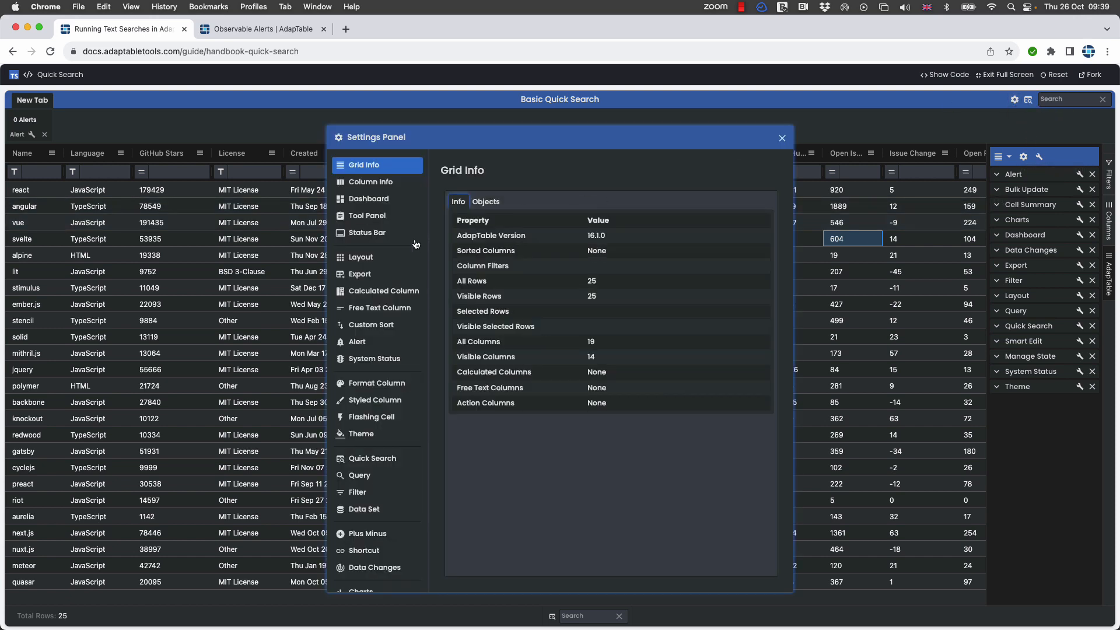
{"action": "left_click", "coordinate": [357, 342]}
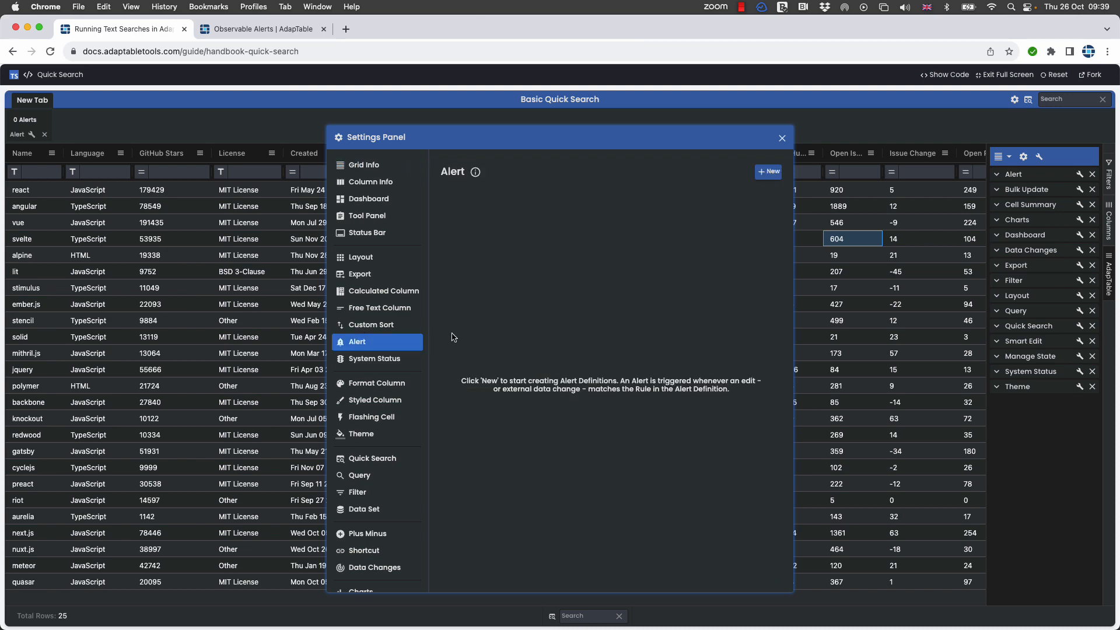
{"action": "left_click", "coordinate": [764, 173]}
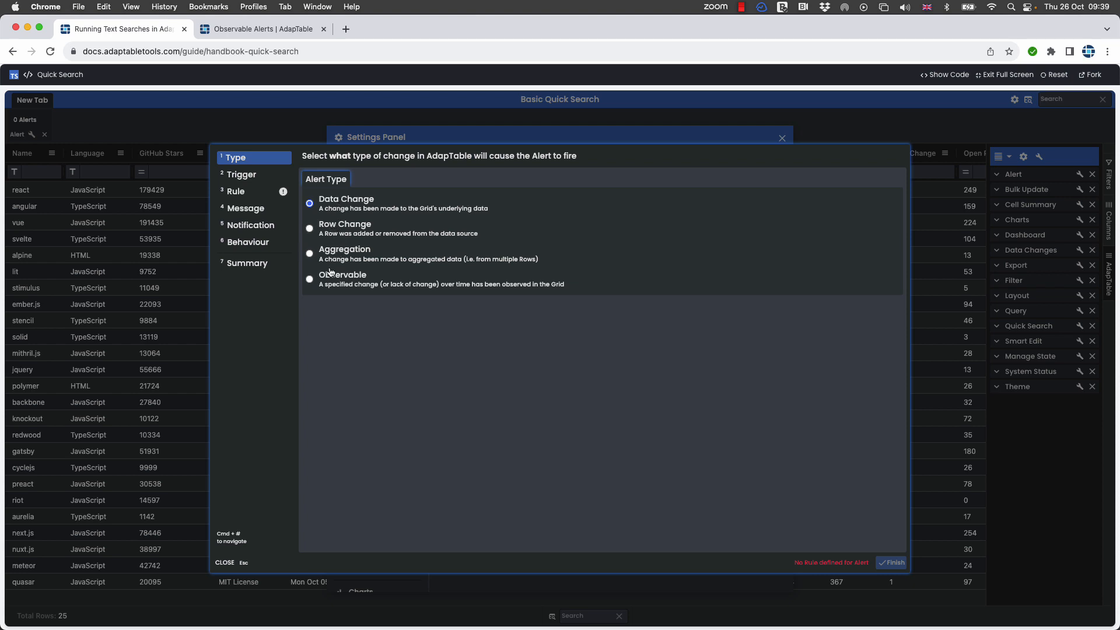
{"action": "left_click", "coordinate": [310, 280]}
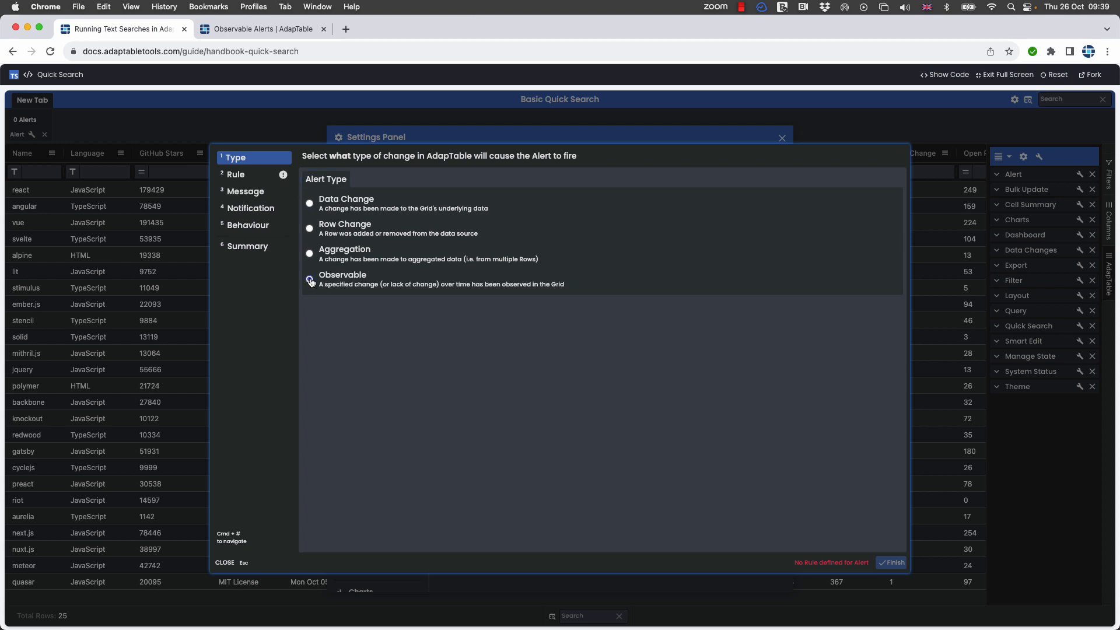
Step: Begin the alert's observable rule with ROW_CHANGE containing MAX of the GitHub Stars column
{"action": "left_click", "coordinate": [239, 178]}
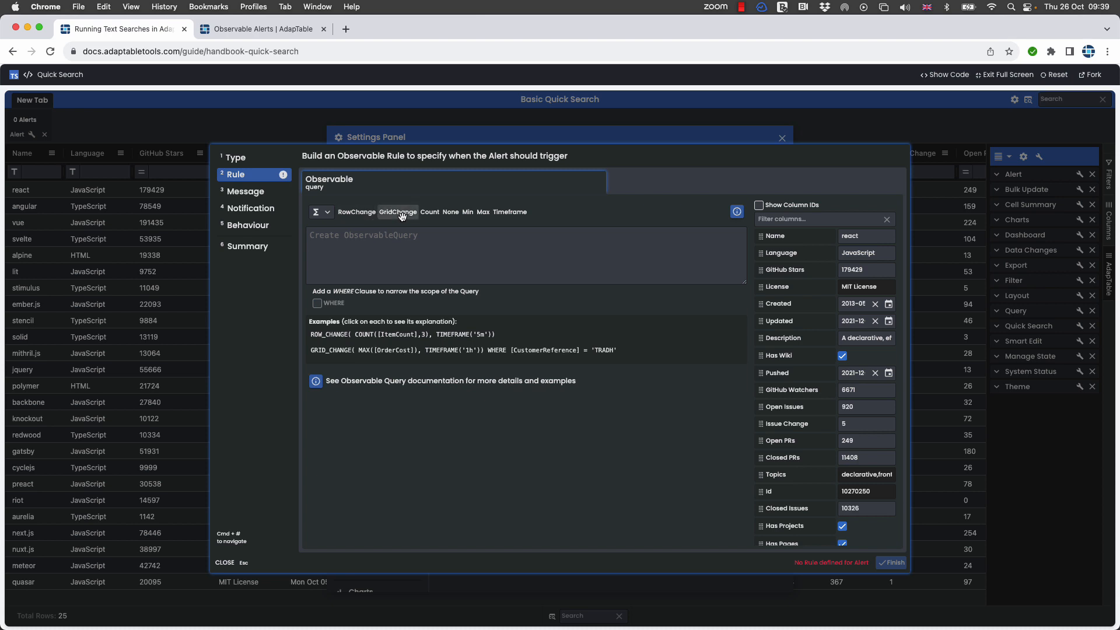
{"action": "left_click", "coordinate": [357, 212]}
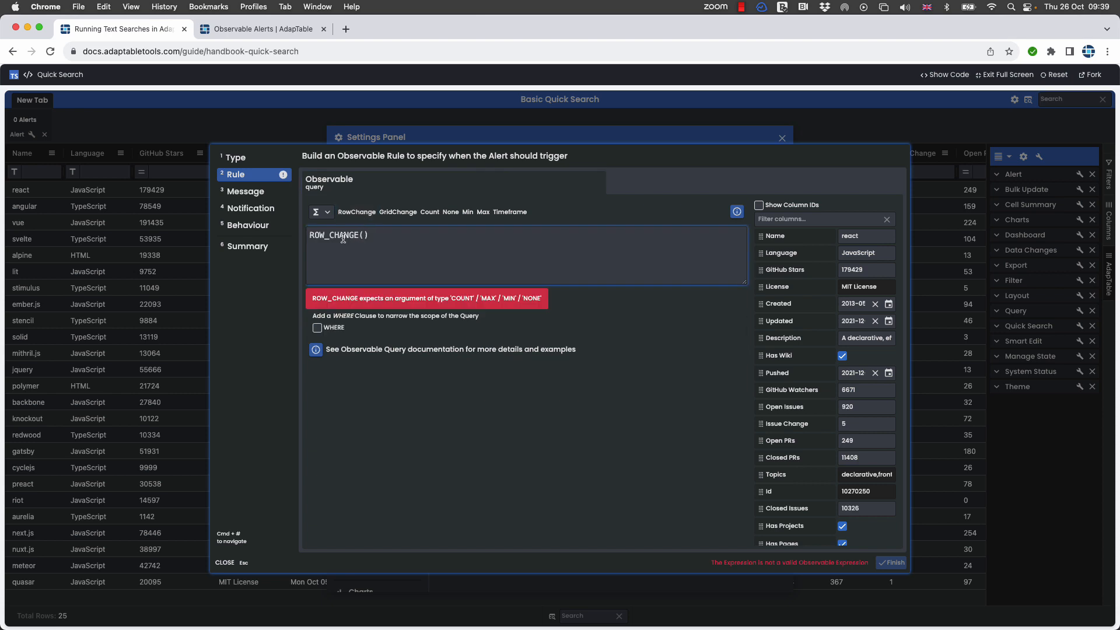
{"action": "left_click", "coordinate": [342, 238]}
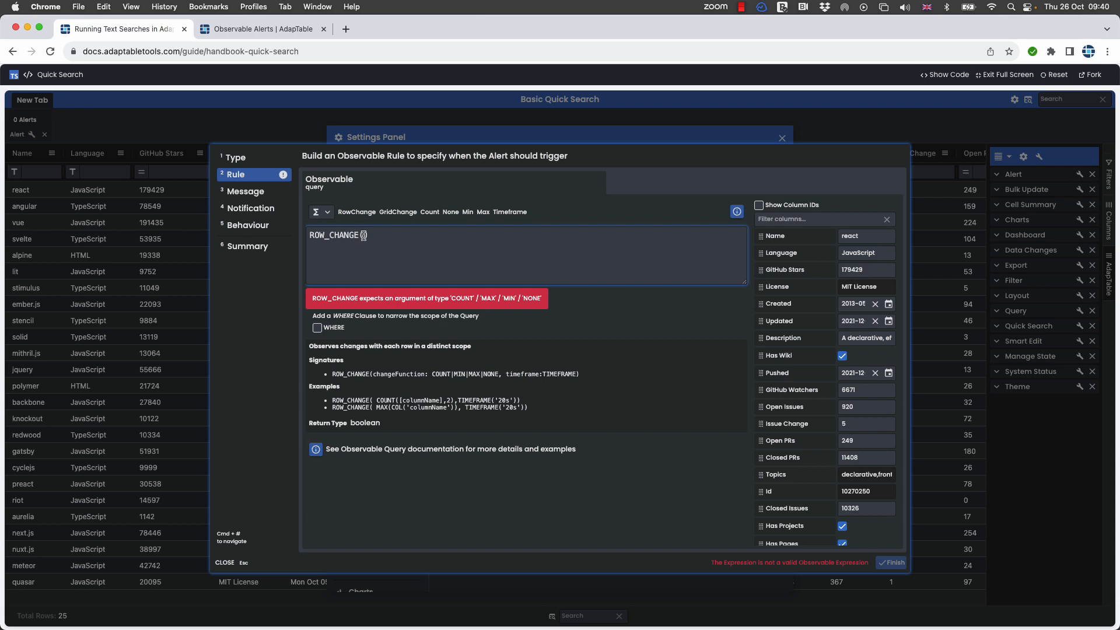
{"action": "left_click", "coordinate": [483, 211]}
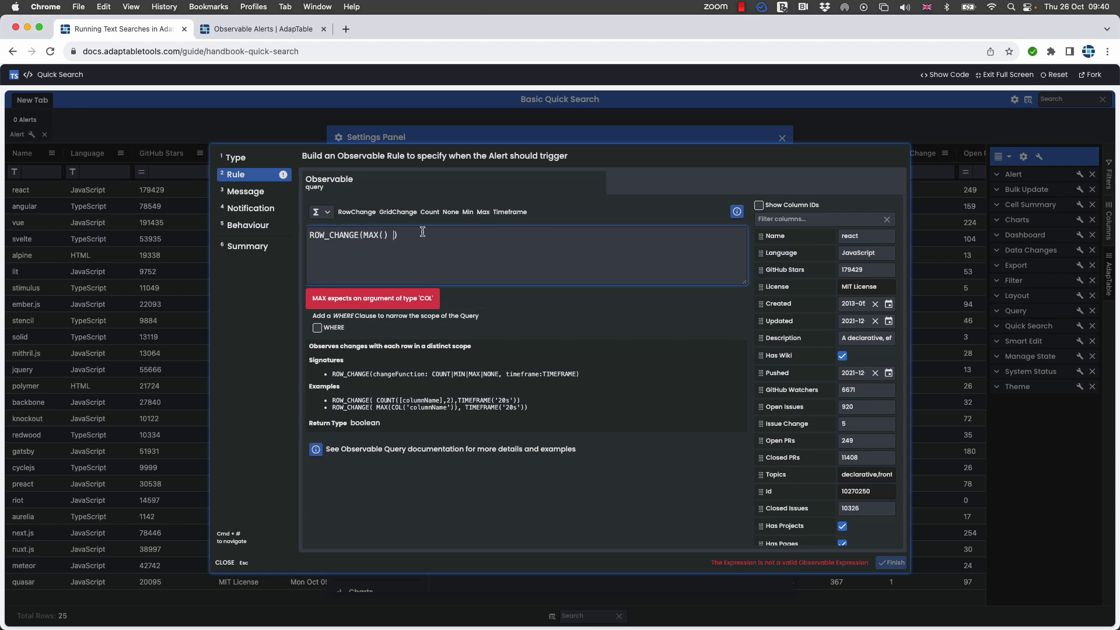
{"action": "left_click", "coordinate": [370, 235]}
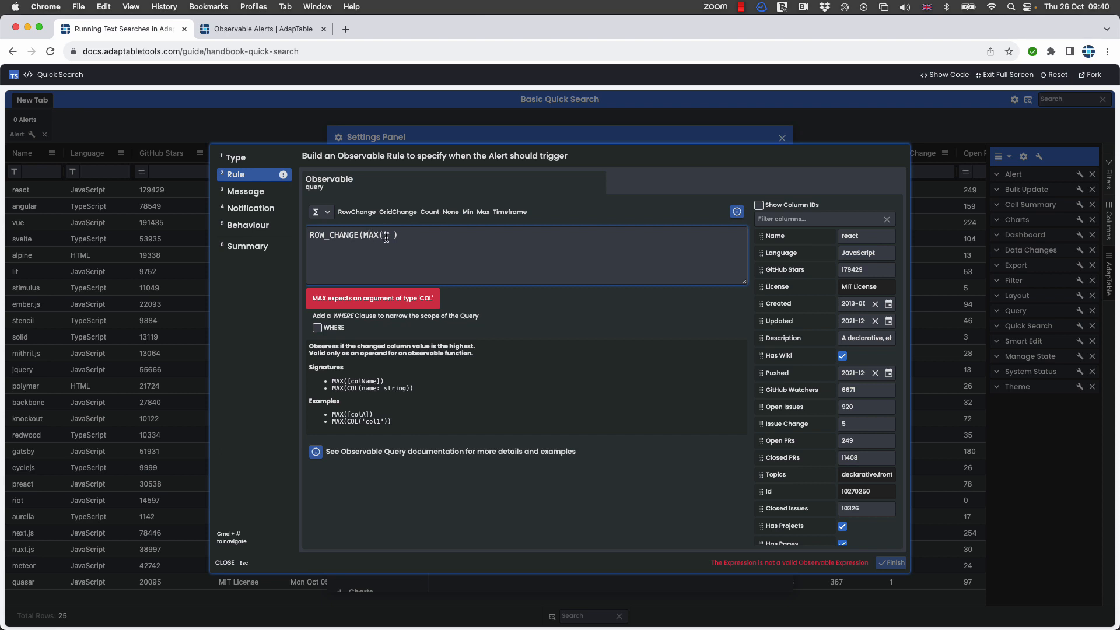
{"action": "left_click", "coordinate": [769, 273]}
{"action": "left_click_drag", "start_coordinate": [769, 273], "coordinate": [736, 266]}
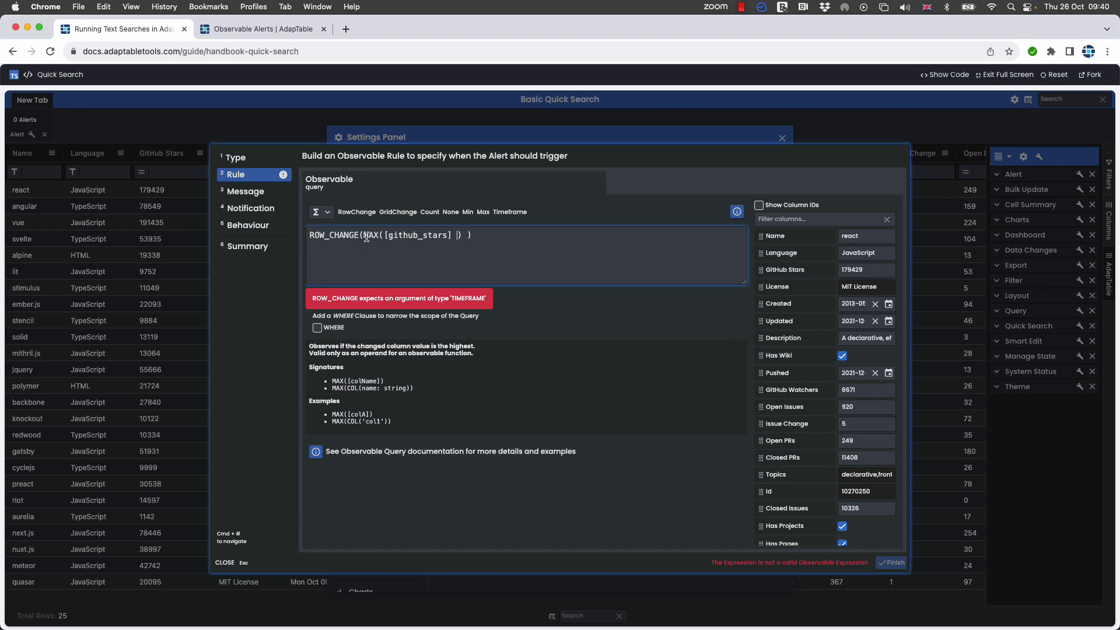
Step: Add a TIMEFRAME('5m') argument after the MAX function in the ROW_CHANGE expression
{"action": "left_click", "coordinate": [464, 236]}
{"action": "type", "text": ","}
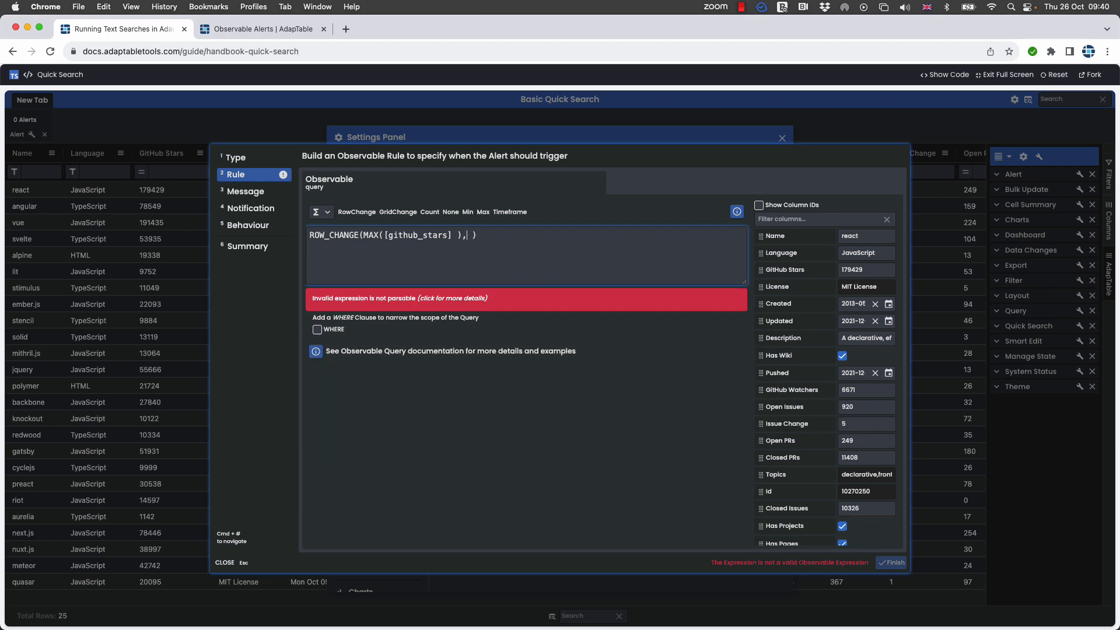
{"action": "left_click", "coordinate": [510, 212]}
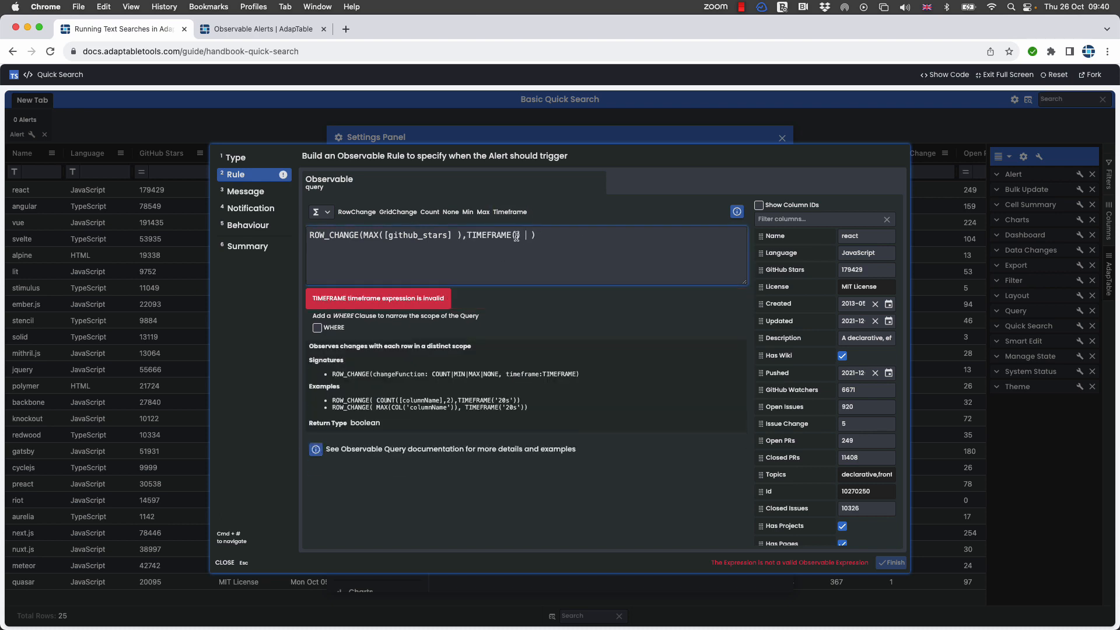
{"action": "left_click", "coordinate": [516, 236]}
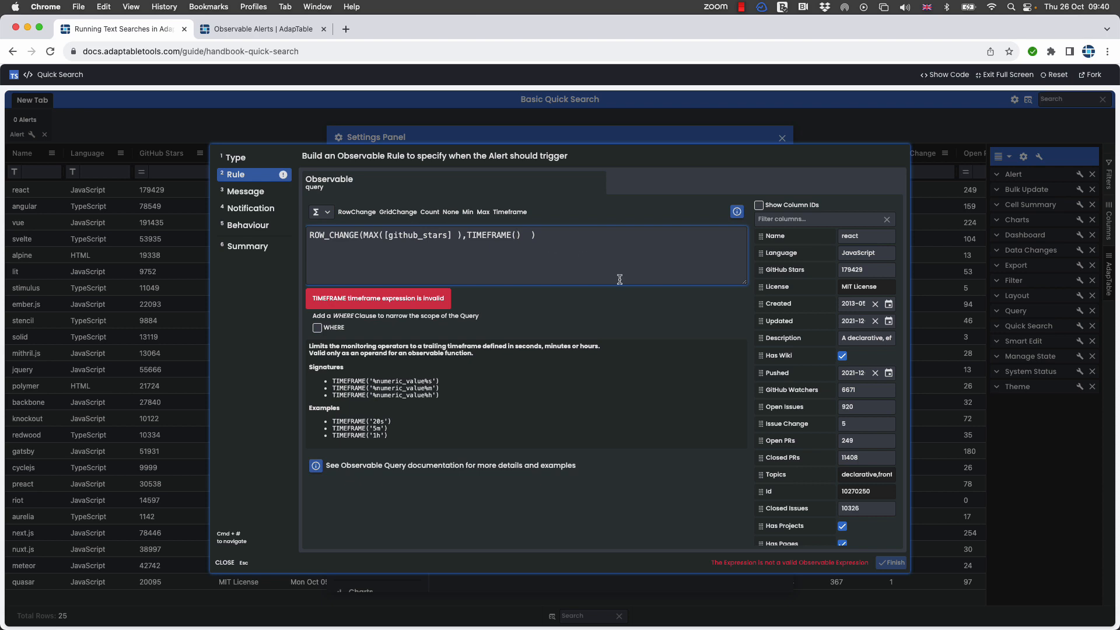
{"action": "type", "text": "'5"}
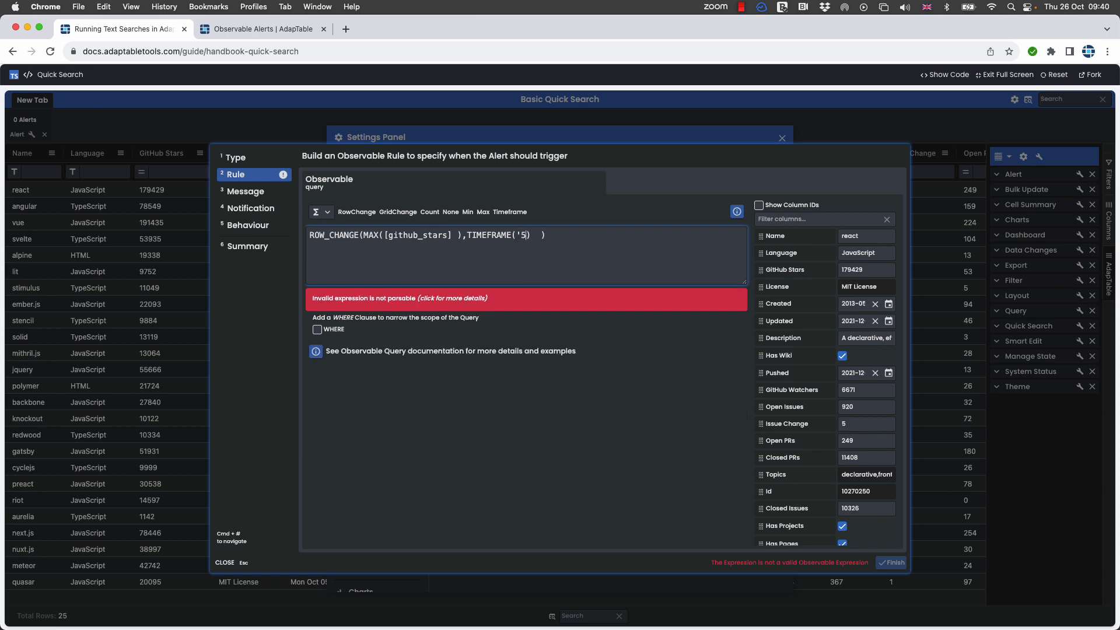
{"action": "type", "text": "m'"}
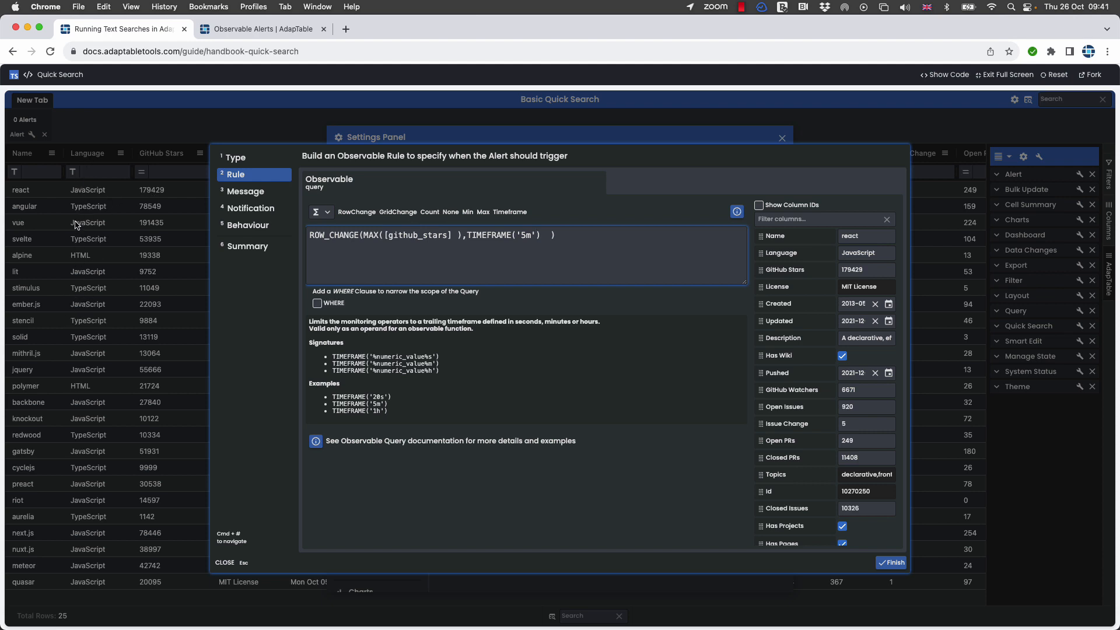
Step: Add a WHERE clause that limits the rule to rows where [language] = 'TypeScript'
{"action": "left_click", "coordinate": [317, 303]}
{"action": "left_click", "coordinate": [334, 345]}
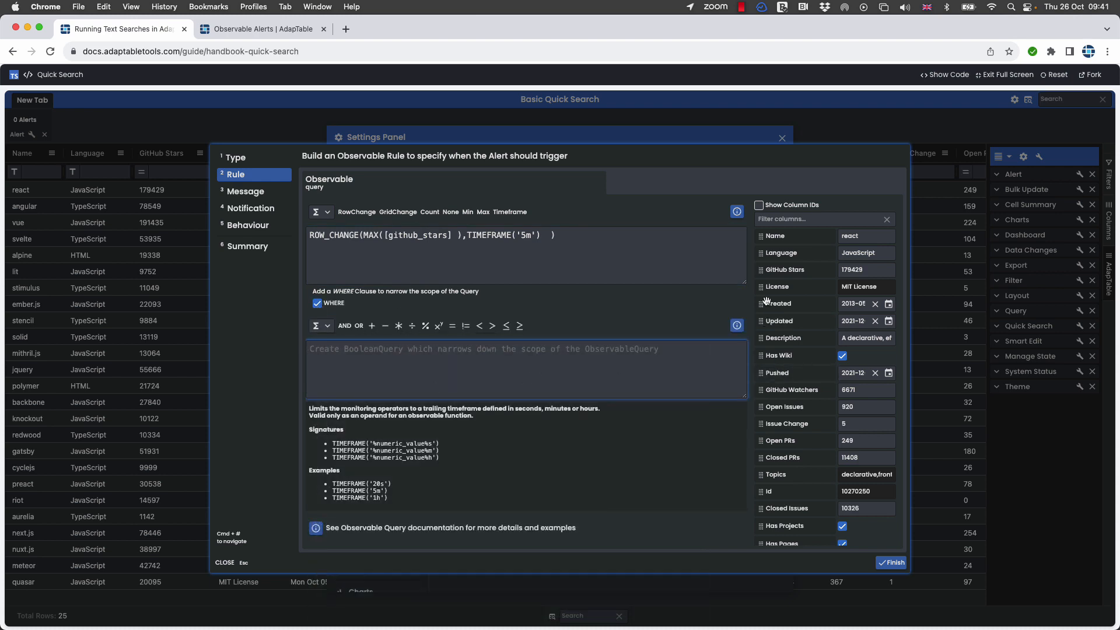
{"action": "left_click_drag", "start_coordinate": [781, 253], "coordinate": [439, 364]}
{"action": "type", "text": "="}
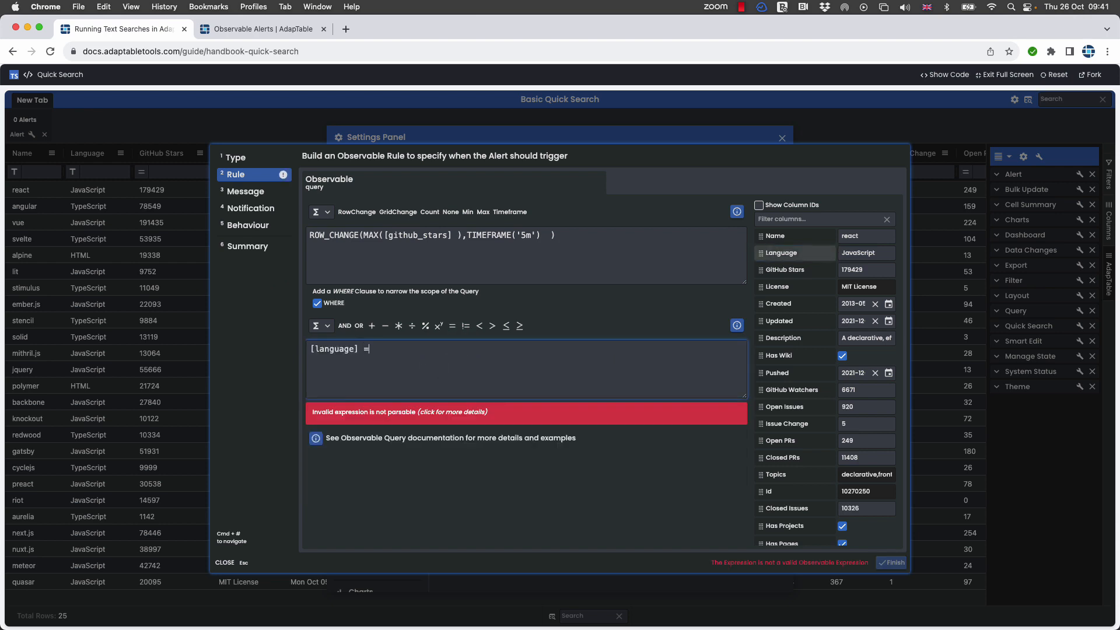
{"action": "type", "text": " 'TypeScr"}
{"action": "type", "text": "p"}
{"action": "type", "text": "pt'"}
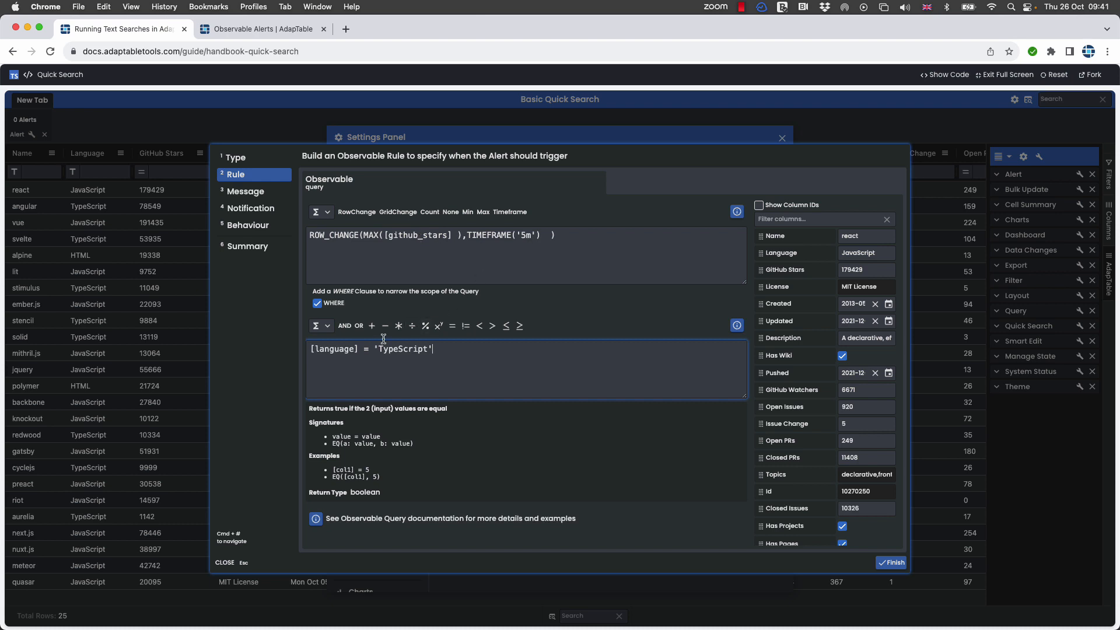
Step: Set the alert's message type to Warning and enable showing a notification when it is triggered
{"action": "left_click", "coordinate": [246, 194]}
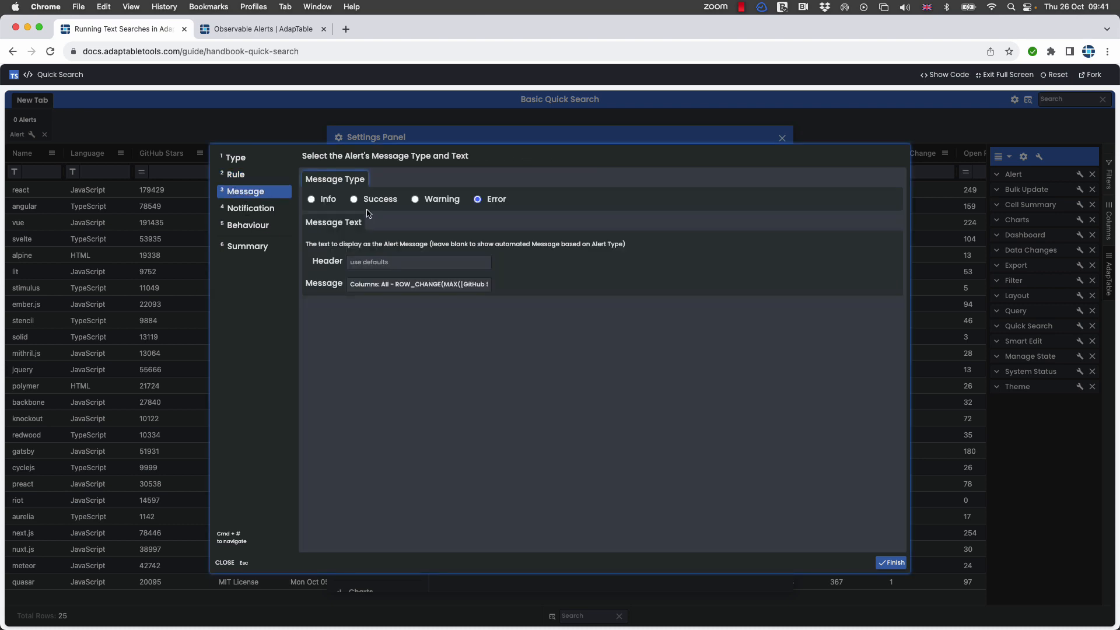
{"action": "left_click", "coordinate": [415, 199]}
{"action": "left_click", "coordinate": [248, 211]}
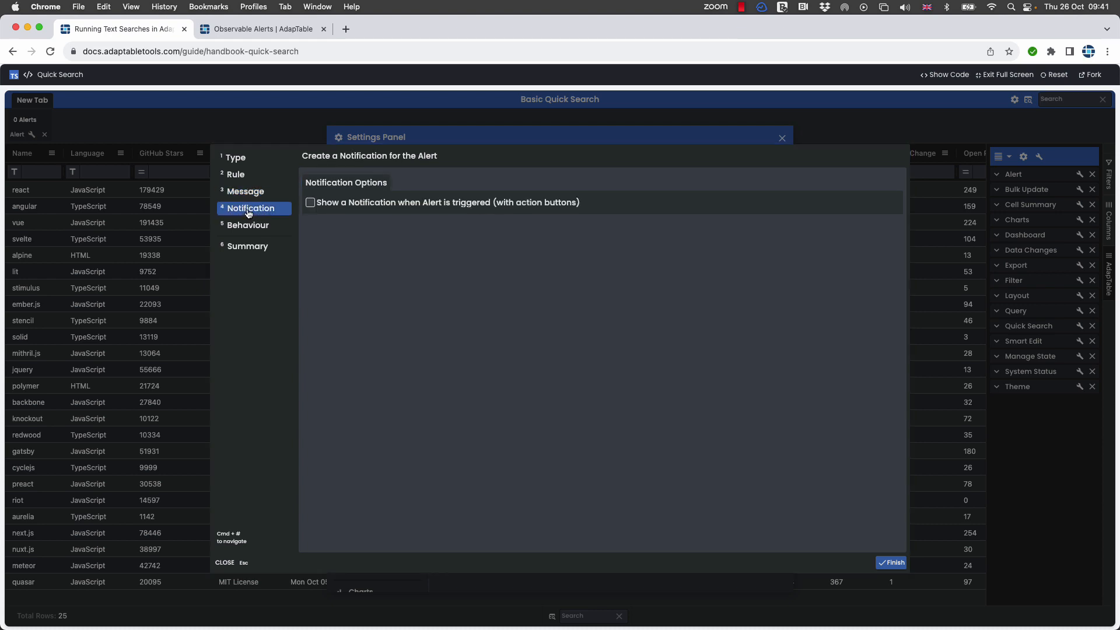
{"action": "left_click", "coordinate": [311, 203]}
{"action": "left_click", "coordinate": [382, 278]}
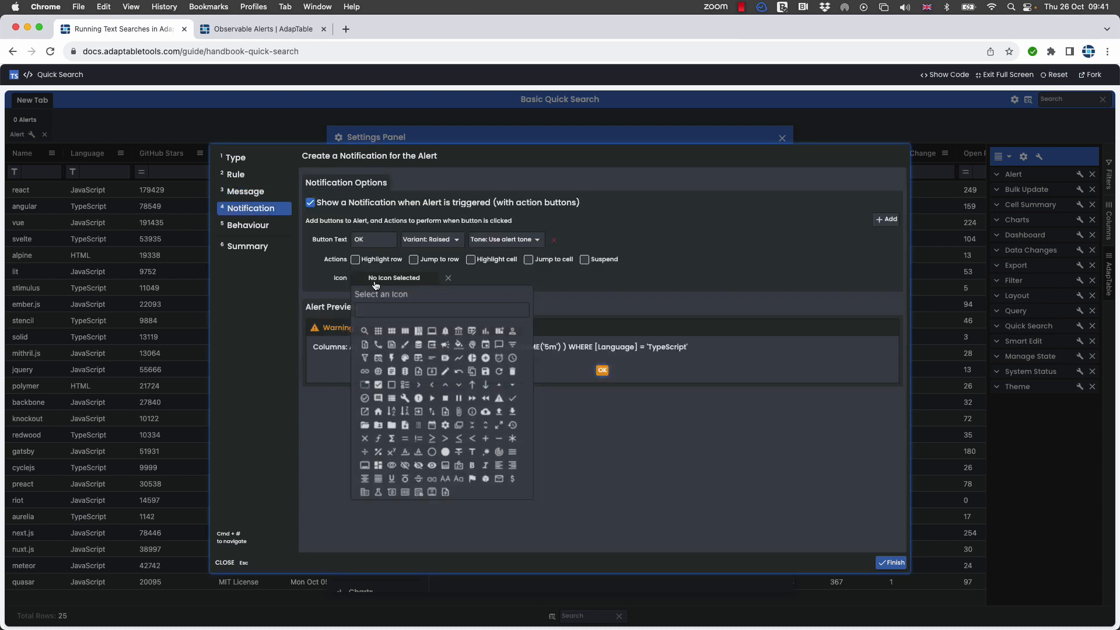
{"action": "left_click", "coordinate": [640, 455]}
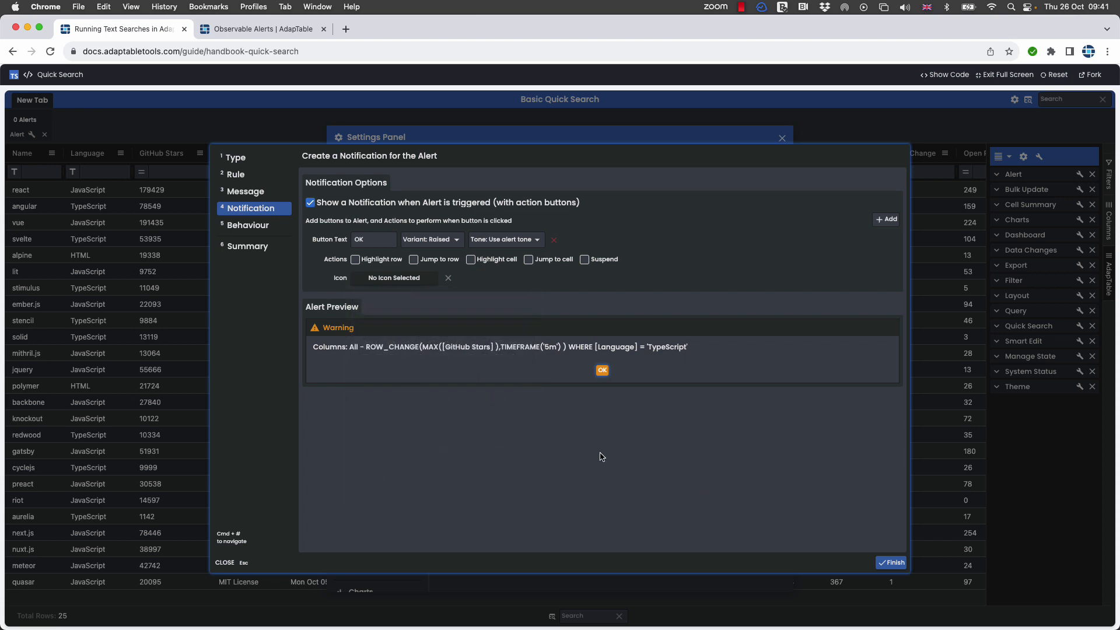
Step: Enable Highlight Cell using the message type's colour, then finish the alert and close the settings
{"action": "left_click", "coordinate": [242, 229]}
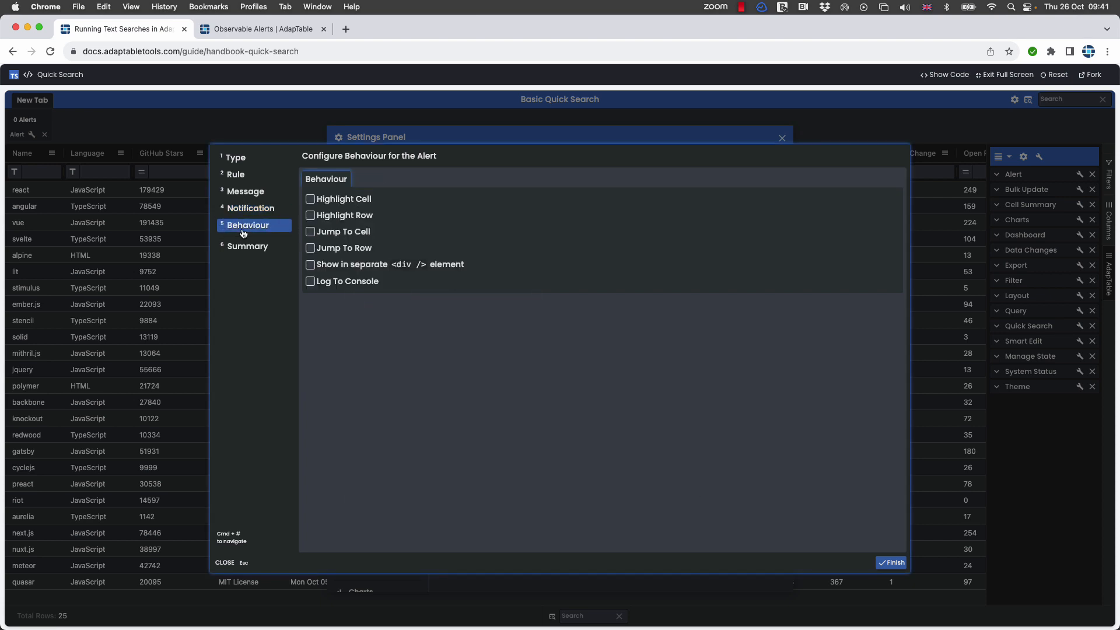
{"action": "left_click", "coordinate": [310, 200]}
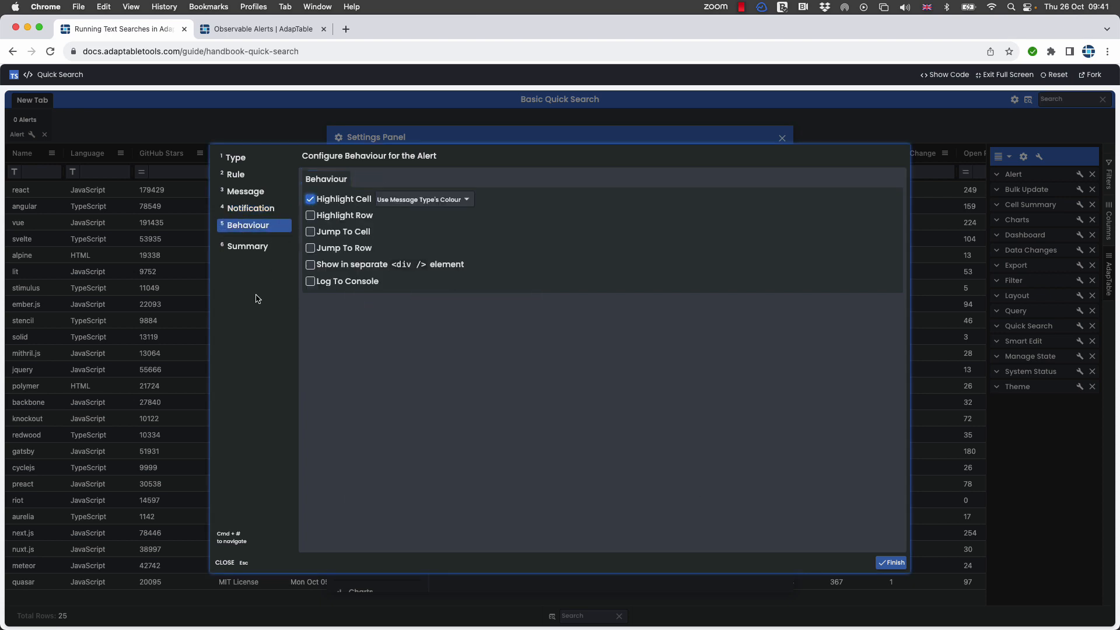
{"action": "left_click", "coordinate": [434, 200]}
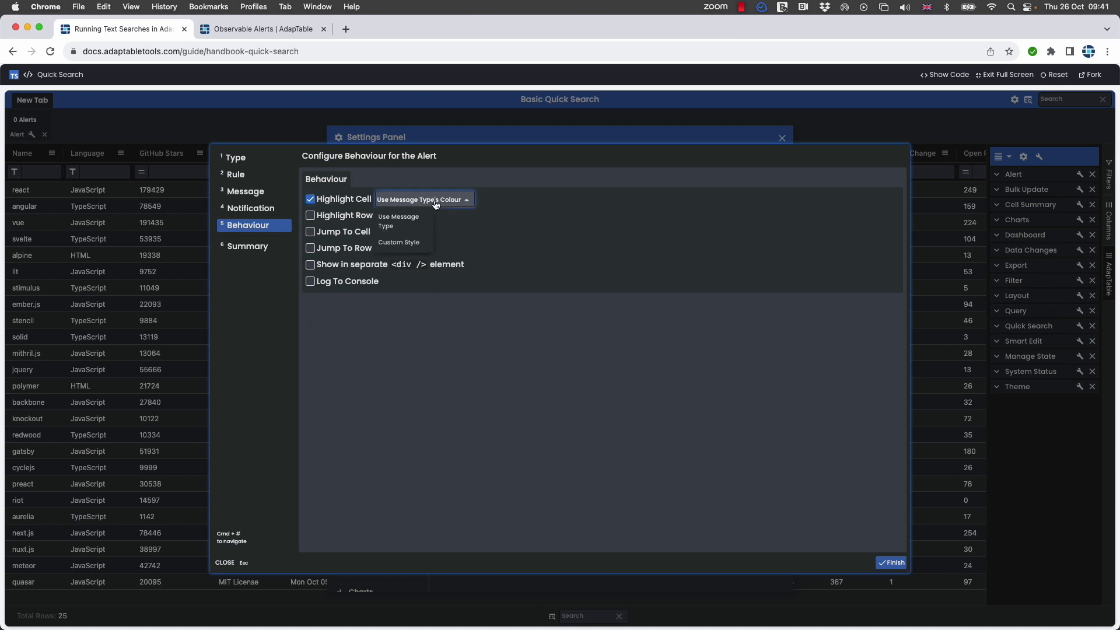
{"action": "left_click", "coordinate": [412, 221]}
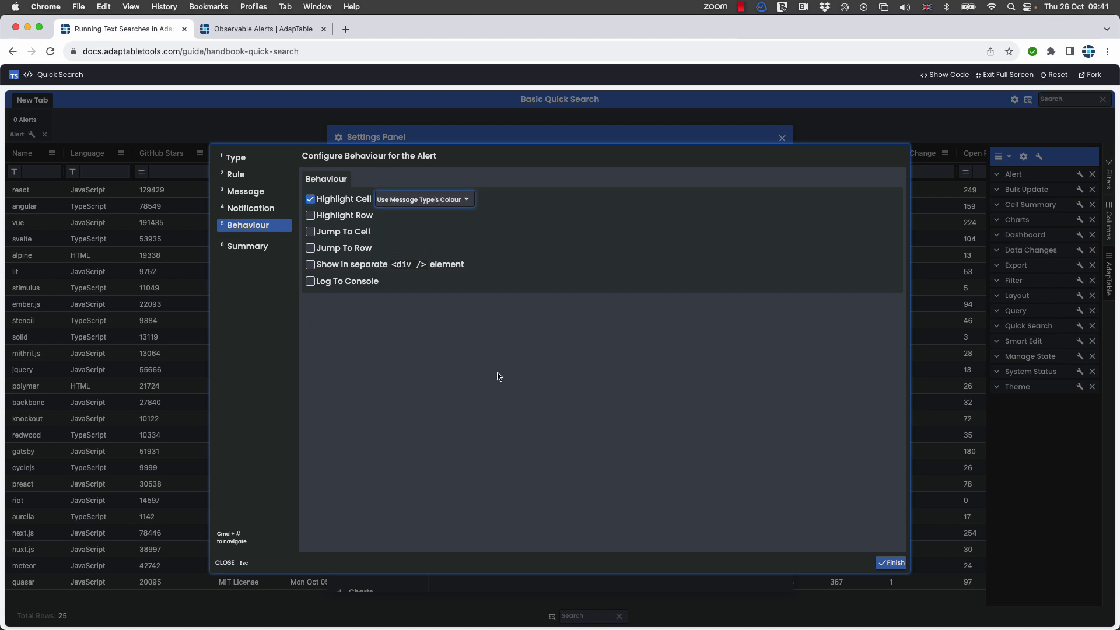
{"action": "left_click", "coordinate": [886, 563]}
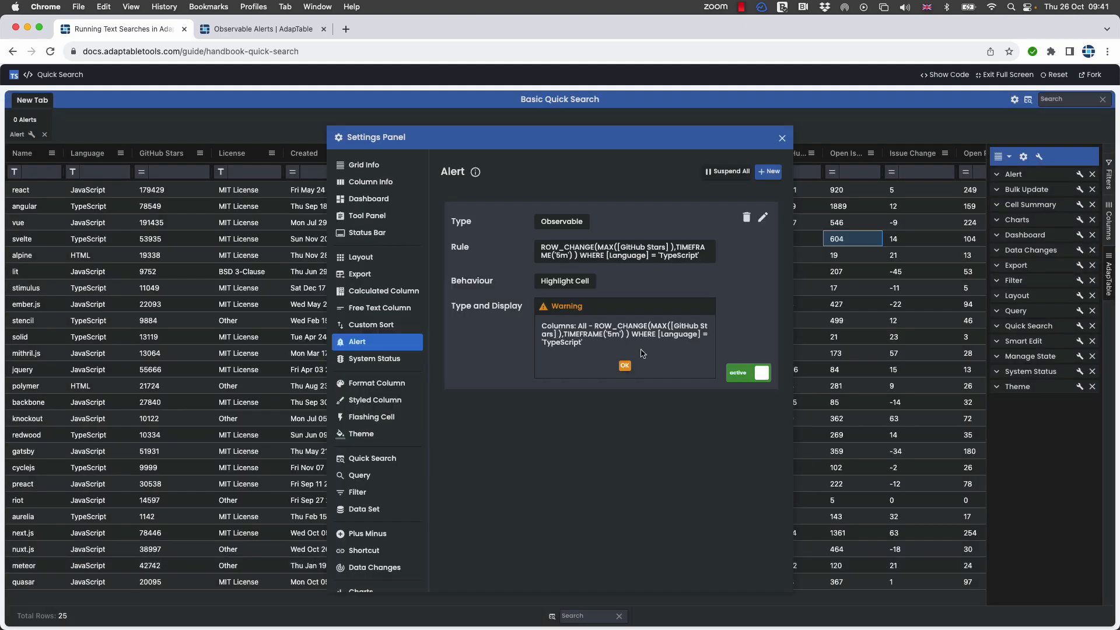
{"action": "left_click", "coordinate": [782, 139]}
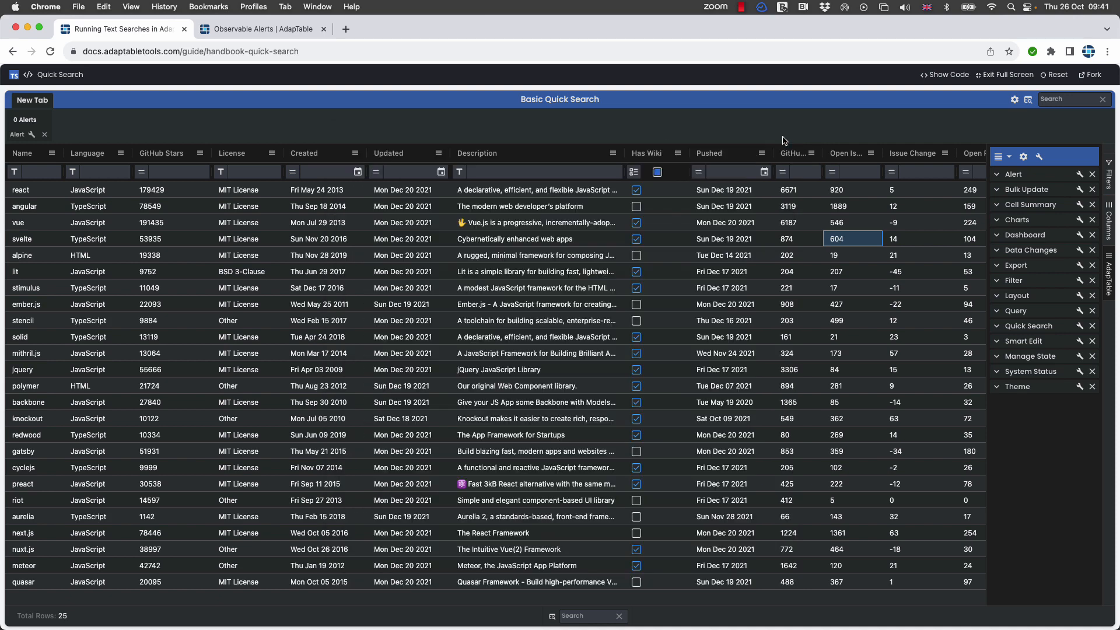
Step: Set the angular row's GitHub Stars value to 78545
{"action": "double_click", "coordinate": [178, 207]}
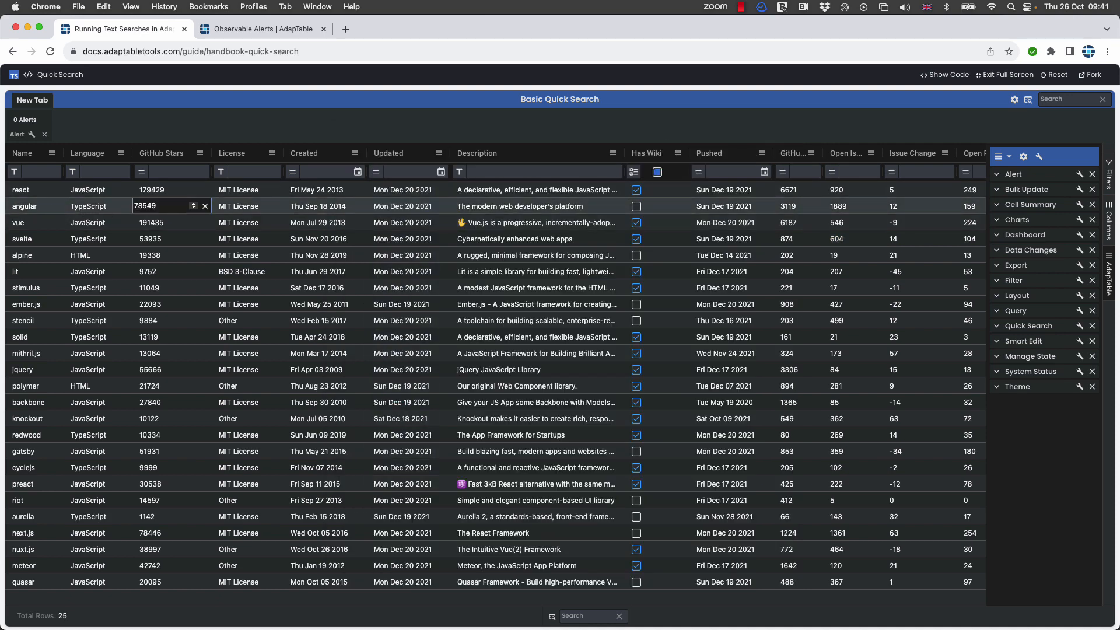
{"action": "key", "text": "BackSpace"}
{"action": "type", "text": "5"}
{"action": "key", "text": "Return"}
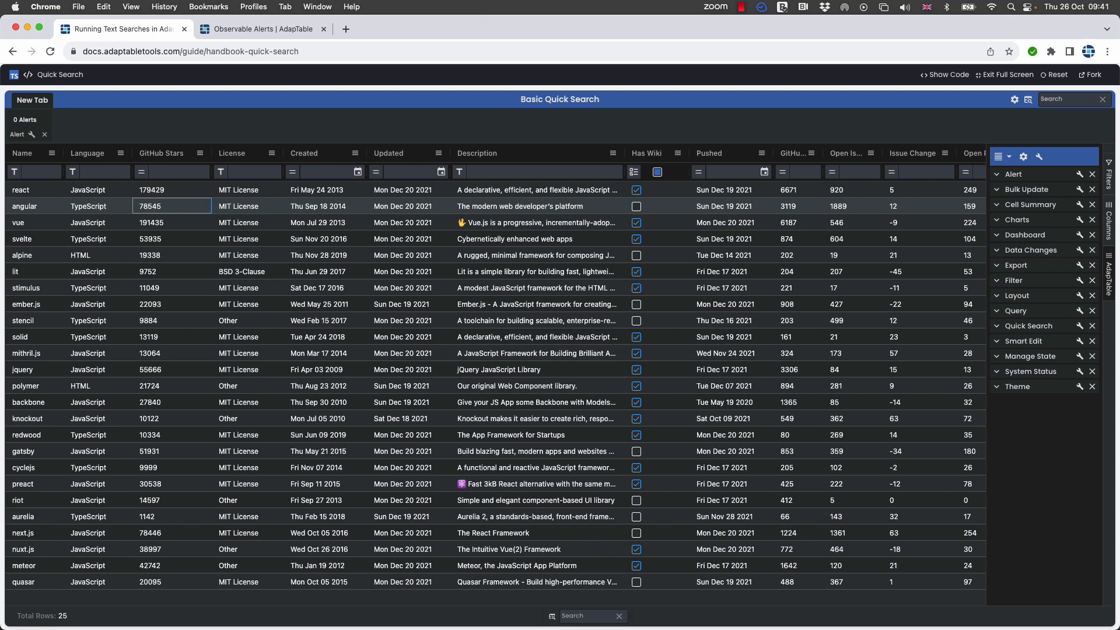
Step: Change the angular row's GitHub Stars value to 78546
{"action": "double_click", "coordinate": [175, 208]}
{"action": "key", "text": "BackSpace"}
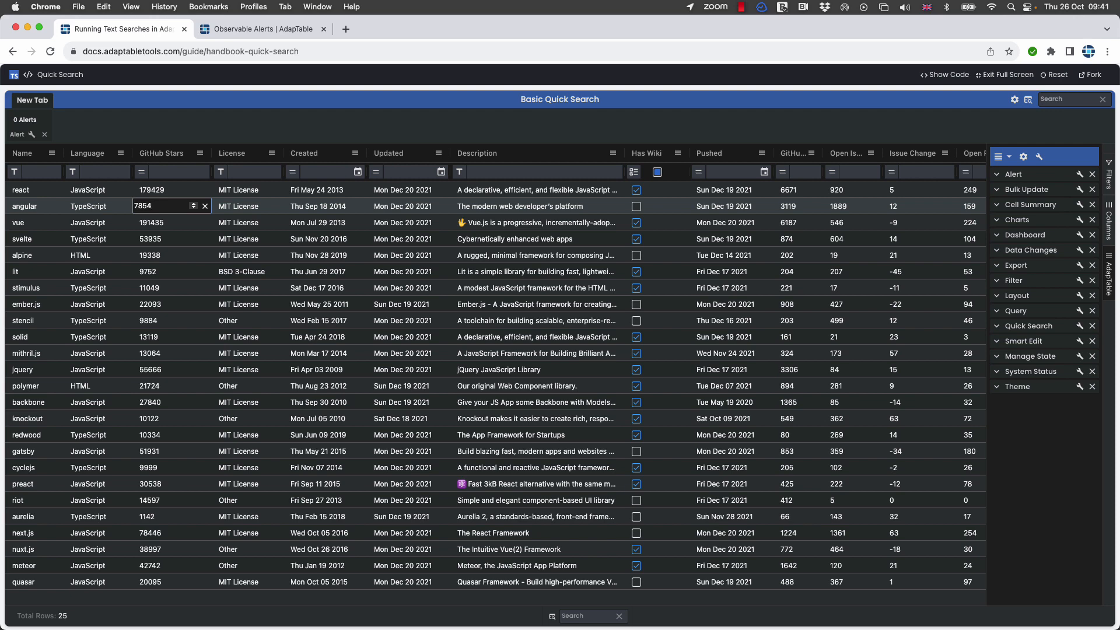
{"action": "type", "text": "6"}
{"action": "key", "text": "Return"}
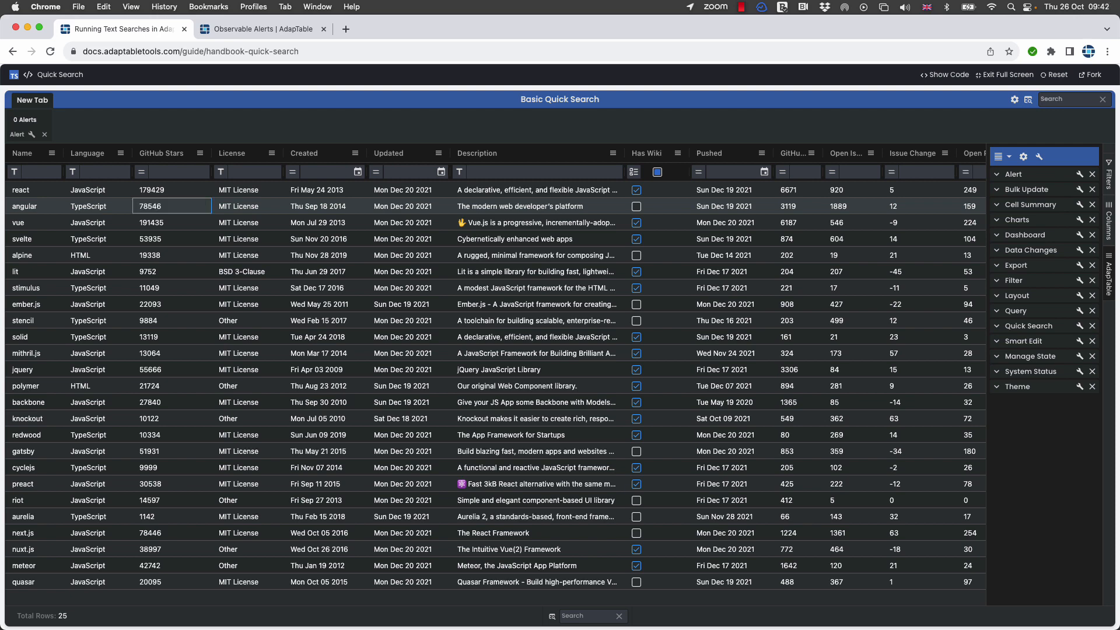
Step: Set the angular row's GitHub Stars value to 78563 and dismiss the warning notification
{"action": "double_click", "coordinate": [177, 208]}
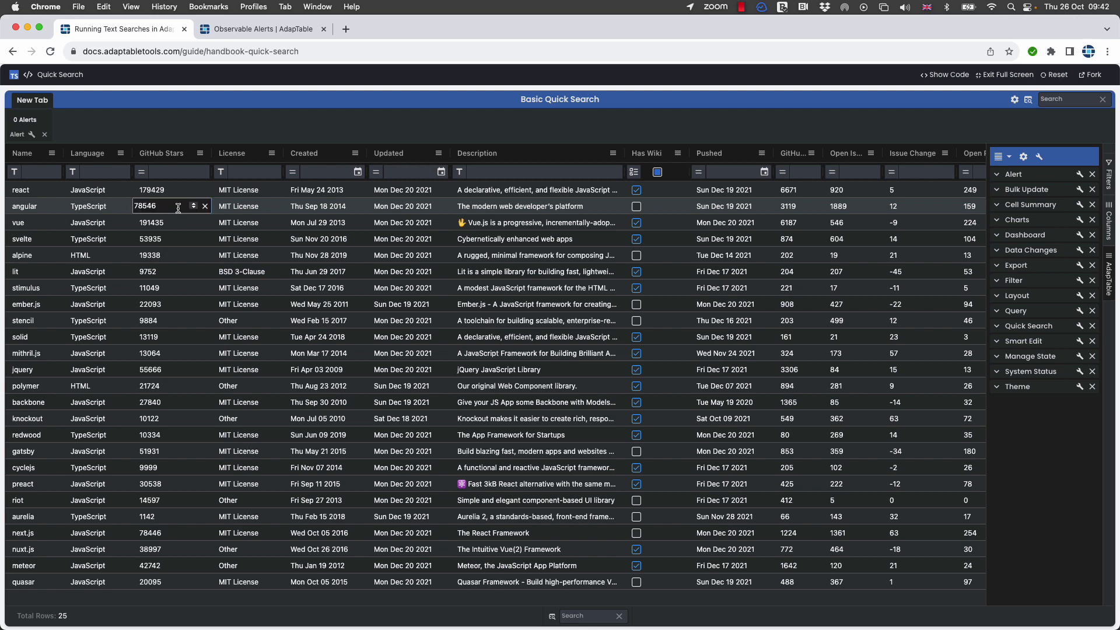
{"action": "key", "text": "shift+Left"}
{"action": "key", "text": "shift+Left"}
{"action": "type", "text": "63"}
{"action": "key", "text": "Return"}
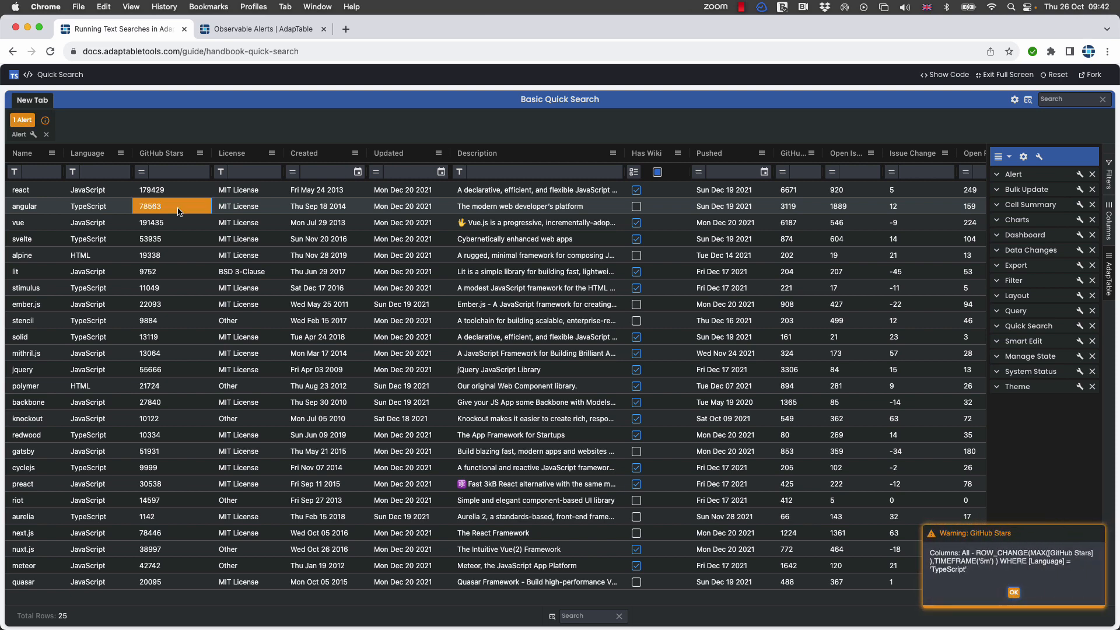
{"action": "left_click", "coordinate": [1014, 593]}
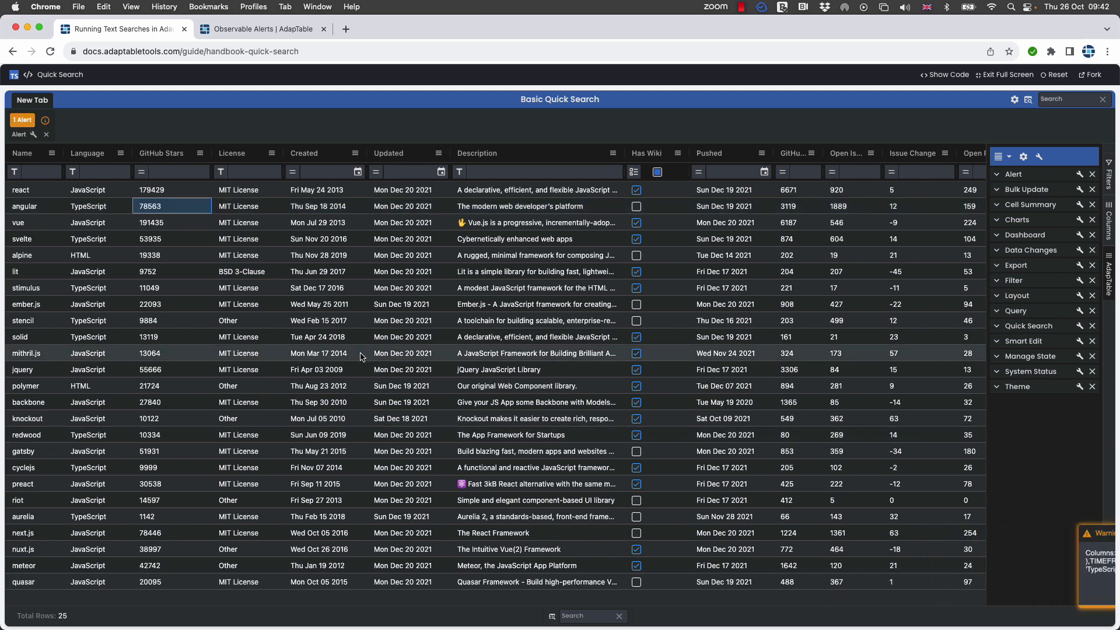
Step: Raise the angular row's GitHub Stars value to 78569
{"action": "double_click", "coordinate": [181, 208]}
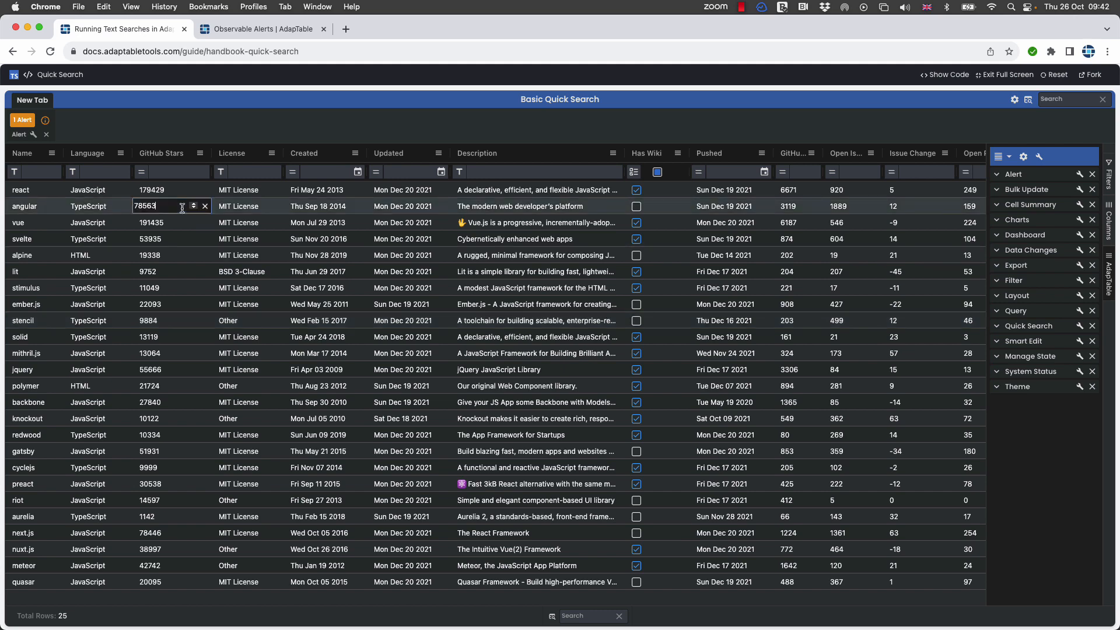
{"action": "key", "text": "BackSpace"}
{"action": "type", "text": "9"}
{"action": "key", "text": "Return"}
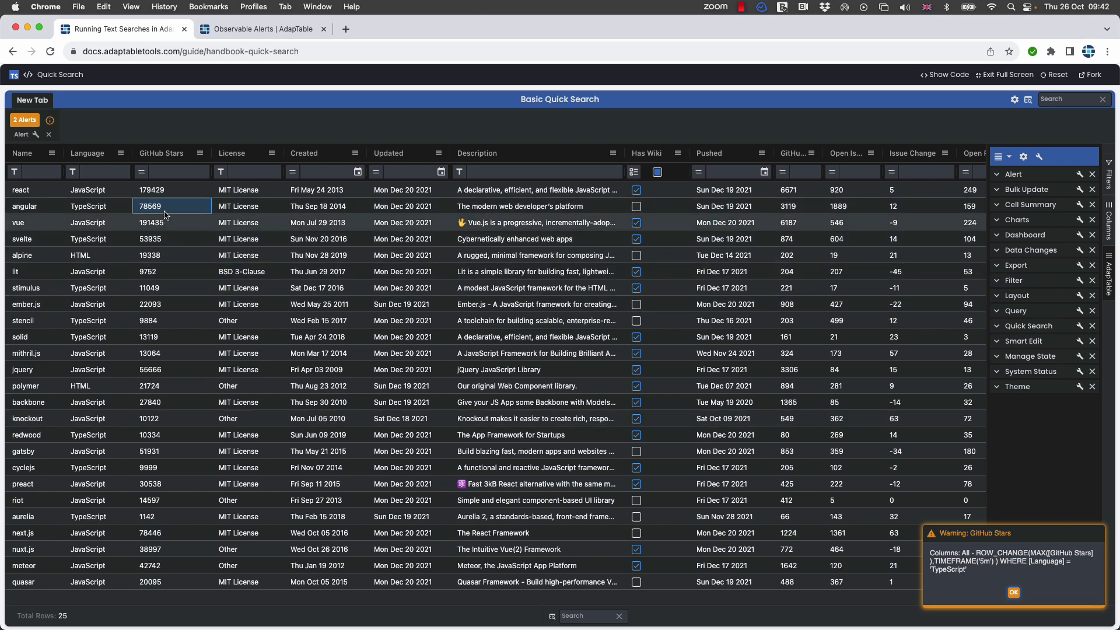
Step: Set the GitHub Stars value of the vue row, a JavaScript entry, to 191439
{"action": "double_click", "coordinate": [174, 227]}
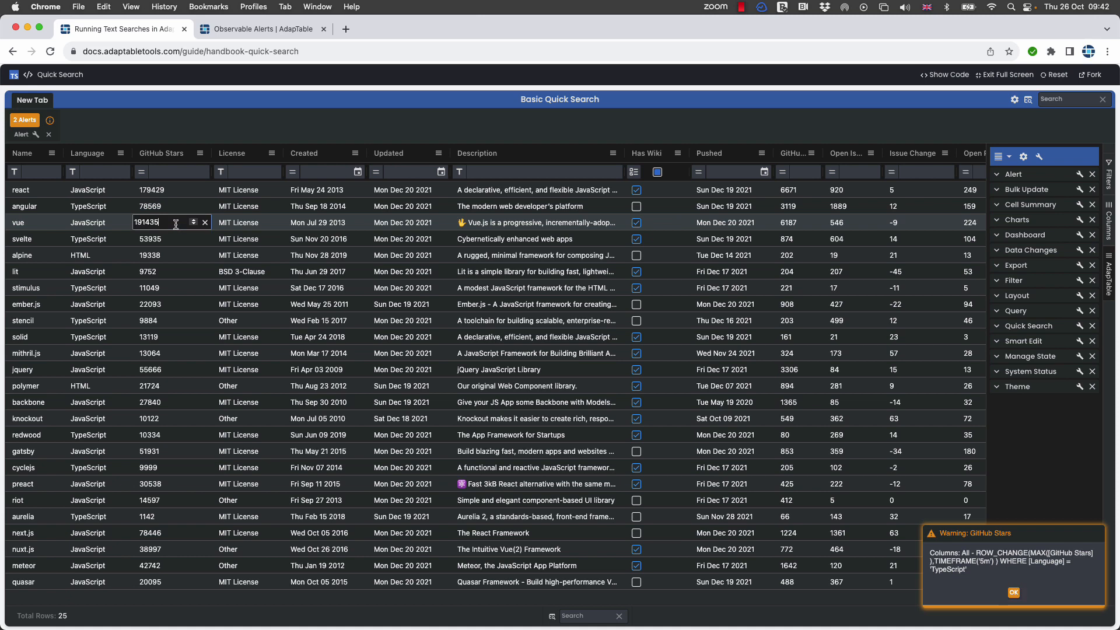
{"action": "key", "text": "BackSpace"}
{"action": "type", "text": "9"}
{"action": "left_click", "coordinate": [176, 236]}
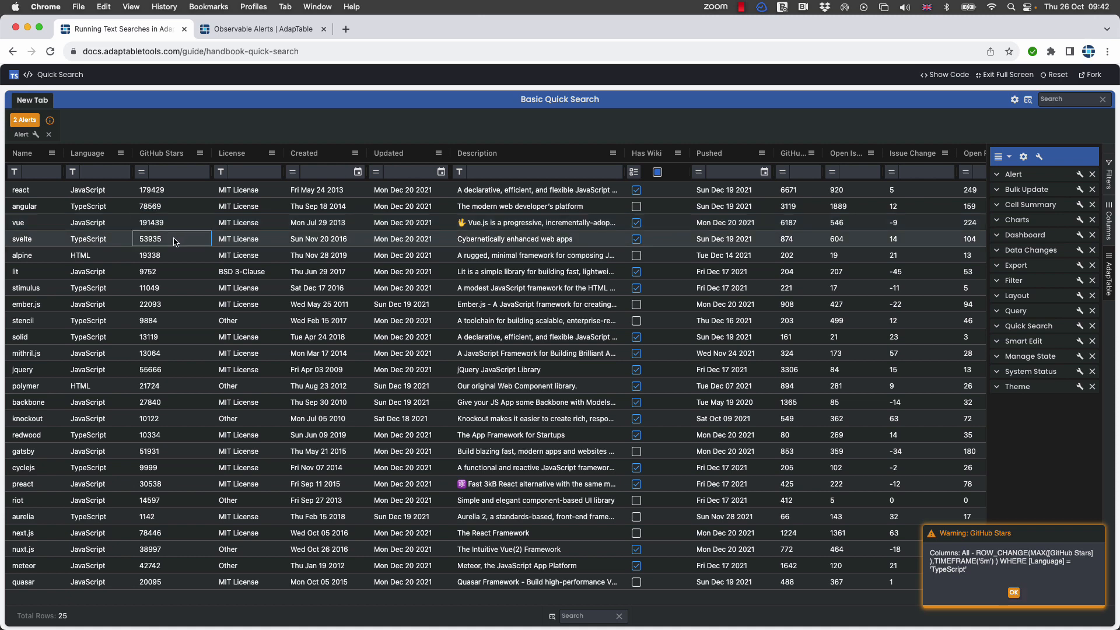
Step: Set the GitHub Stars value of the svelte row, a TypeScript entry, to 53939
{"action": "double_click", "coordinate": [175, 240]}
{"action": "key", "text": "BackSpace"}
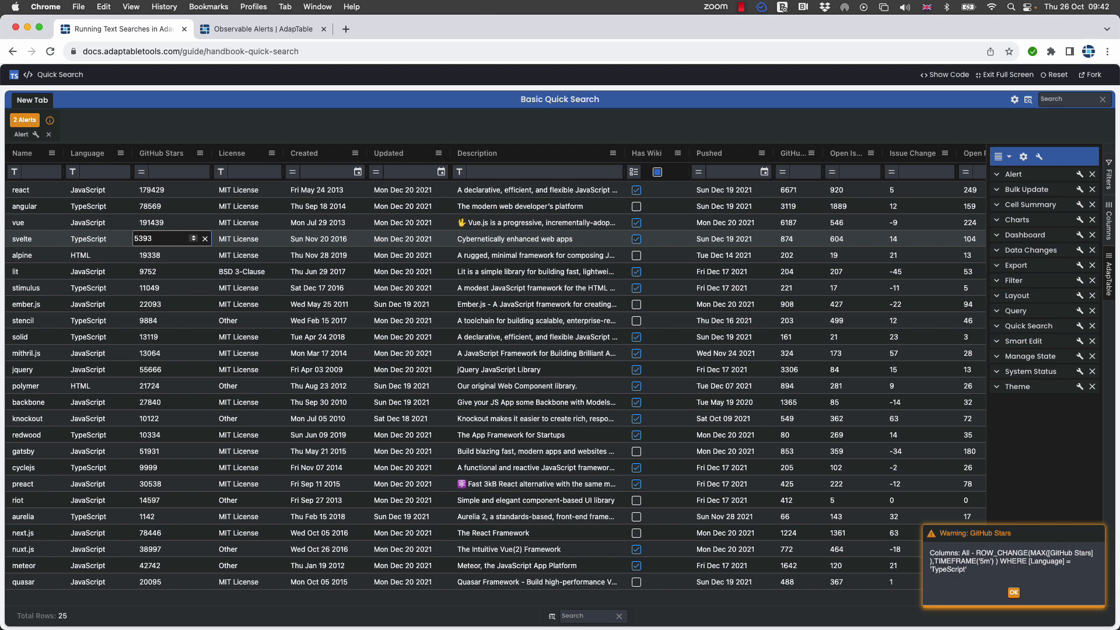
{"action": "type", "text": "9"}
{"action": "key", "text": "Return"}
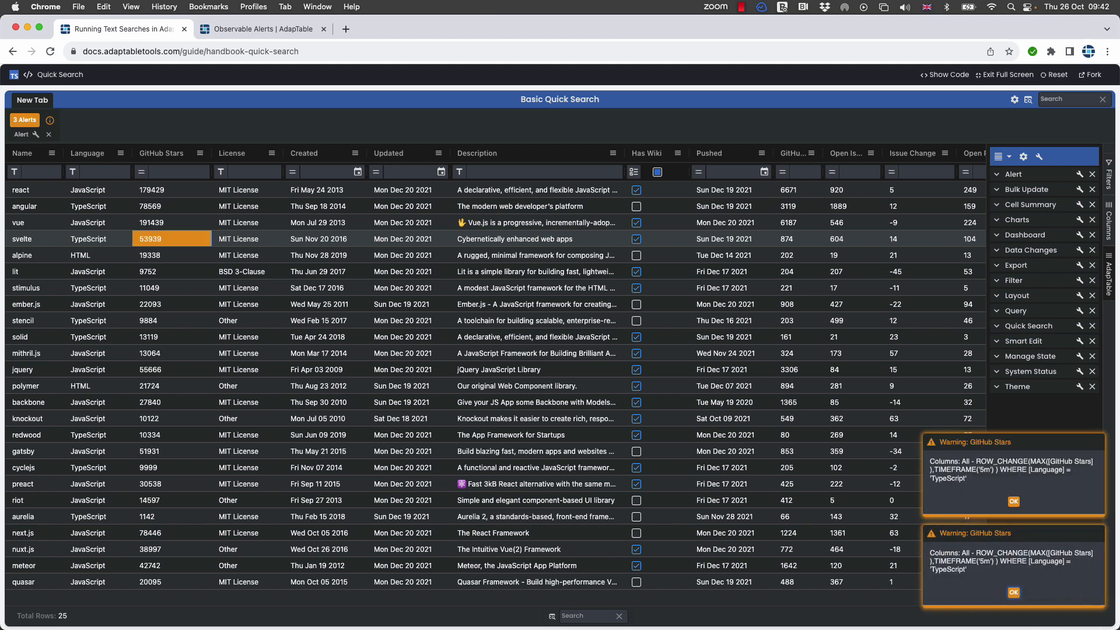